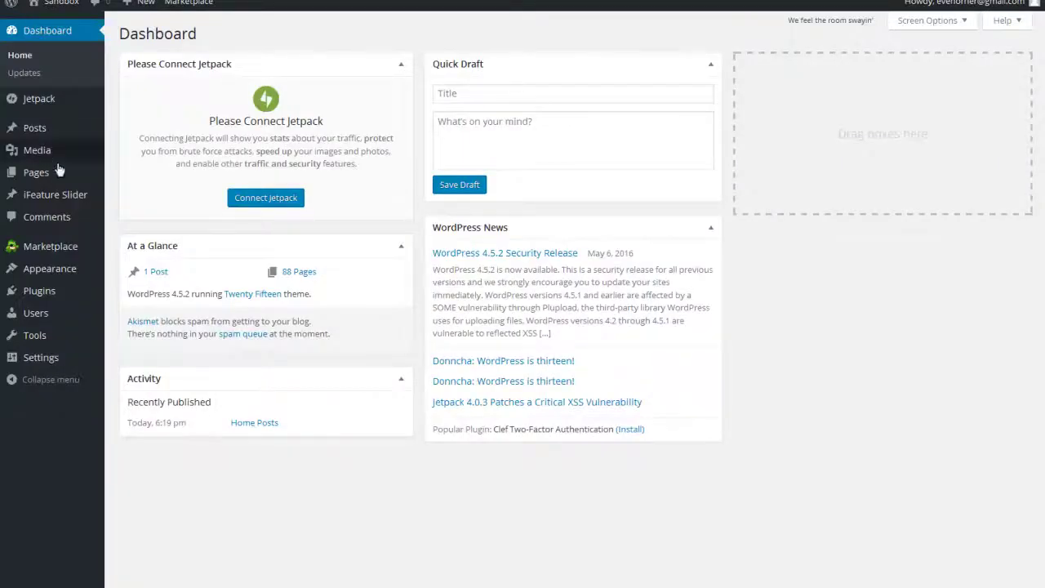
# - Go to Appearance > Themes and browse the 10 installed themes, with Twenty Fifteen active
pyautogui.moveTo(44, 277)
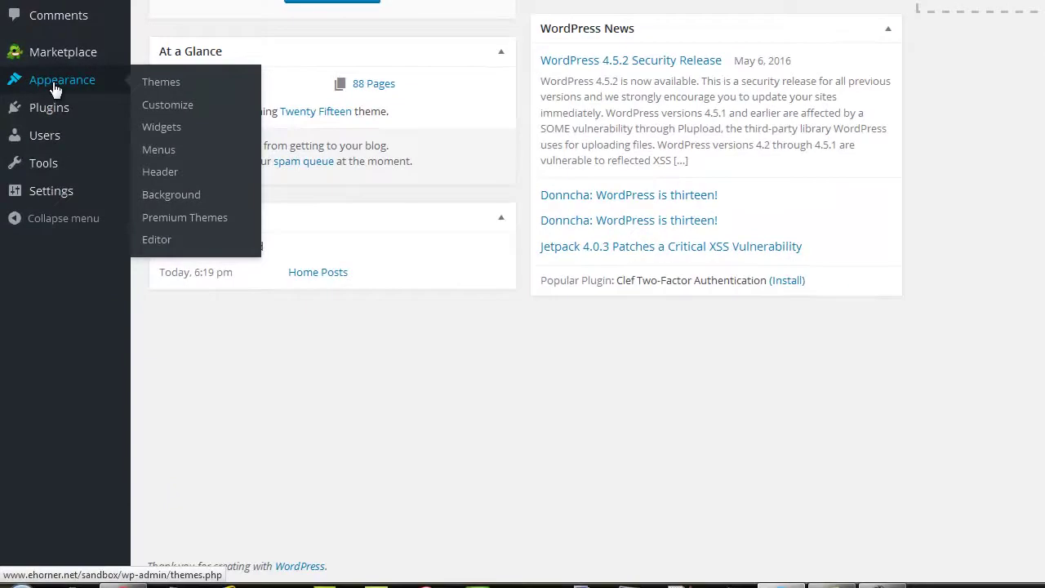
pyautogui.click(55, 86)
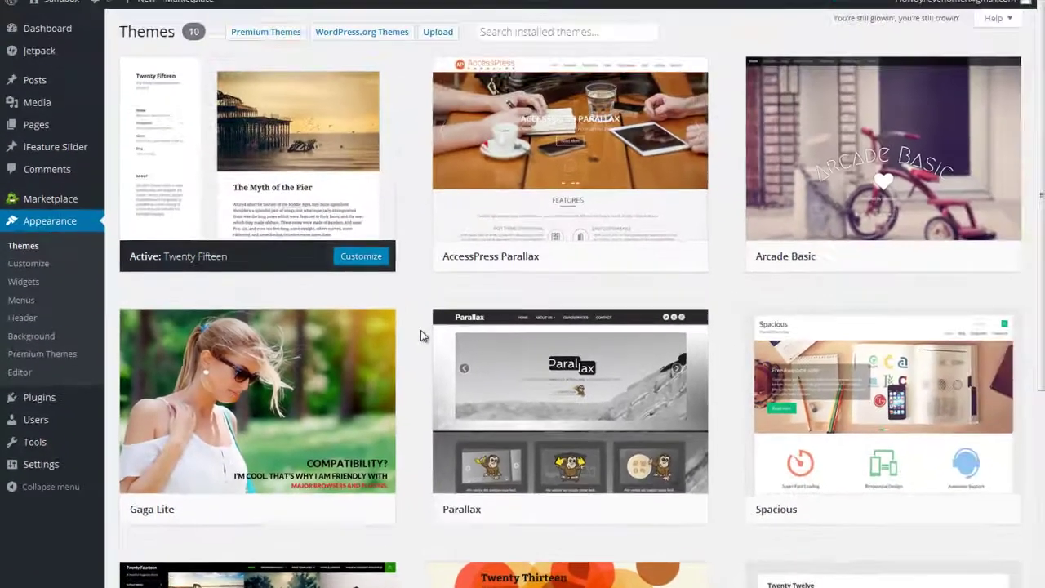
pyautogui.scroll(-1, 525, 219)
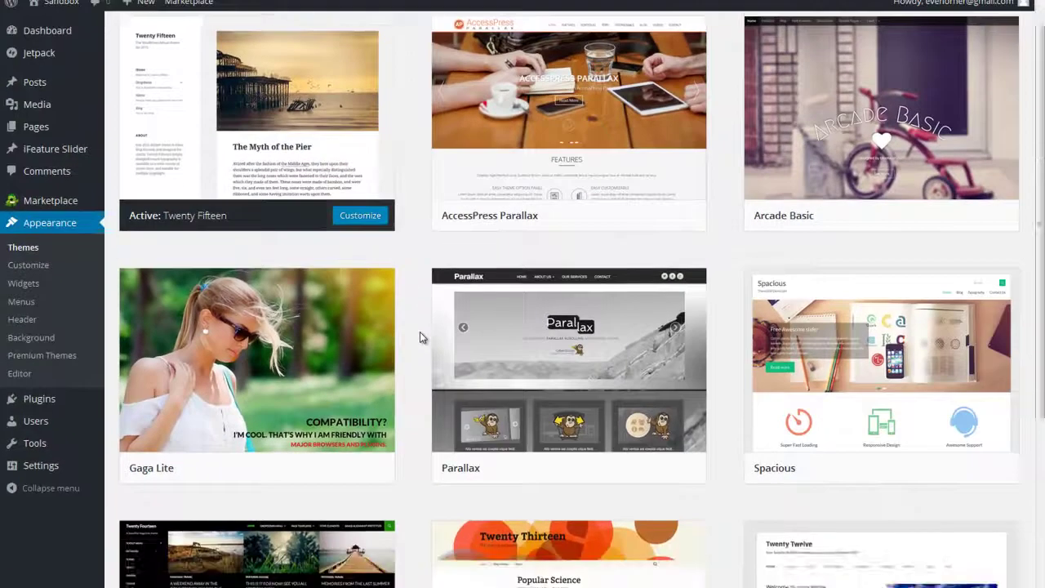
pyautogui.scroll(-2, 422, 337)
pyautogui.scroll(-3, 422, 338)
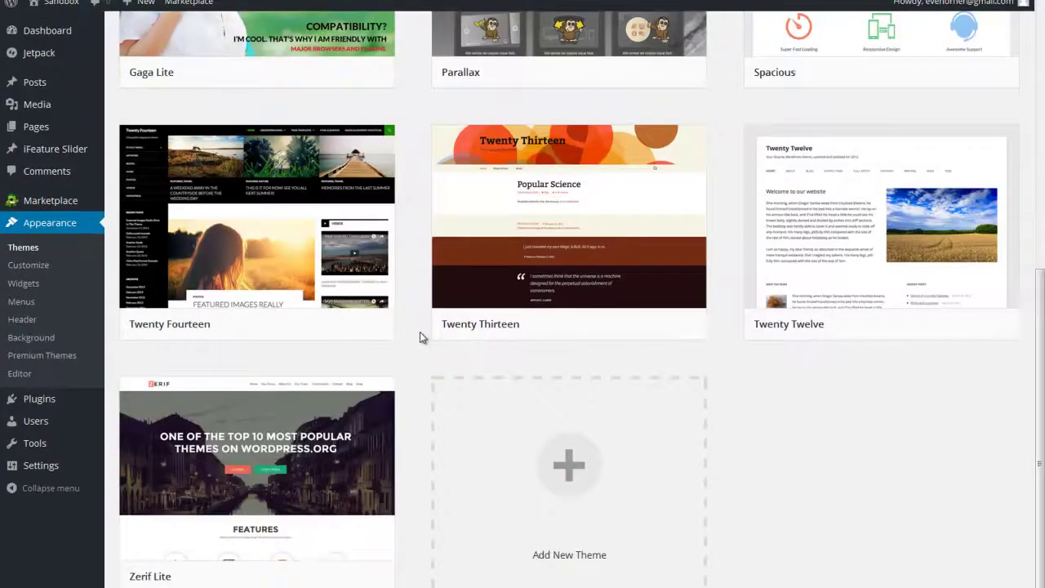
pyautogui.scroll(5, 420, 332)
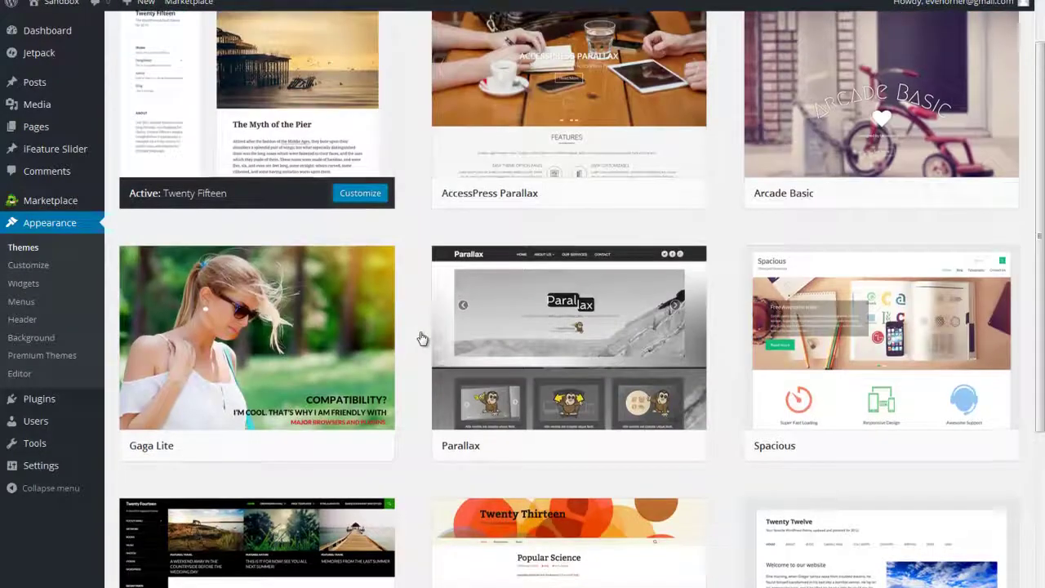
pyautogui.scroll(1, 422, 338)
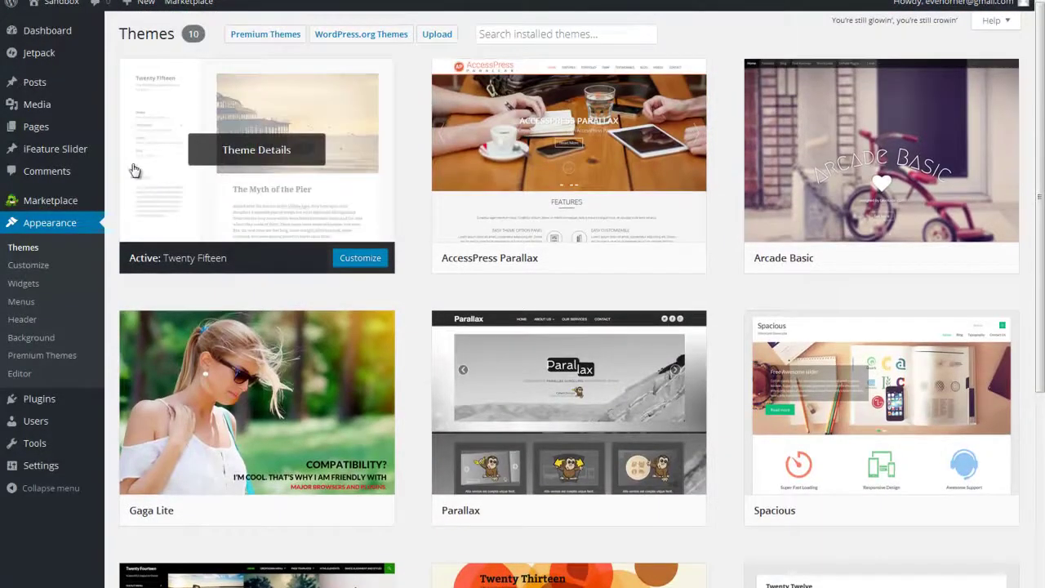
pyautogui.moveTo(39, 130)
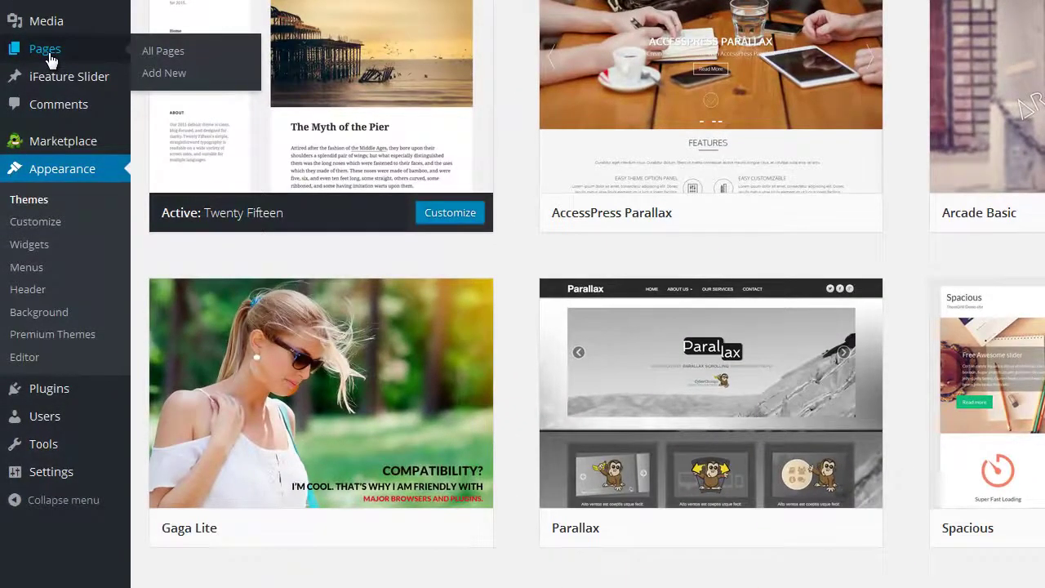
# - Search All Pages for 'post' to list the 17 matching pages
pyautogui.click(51, 59)
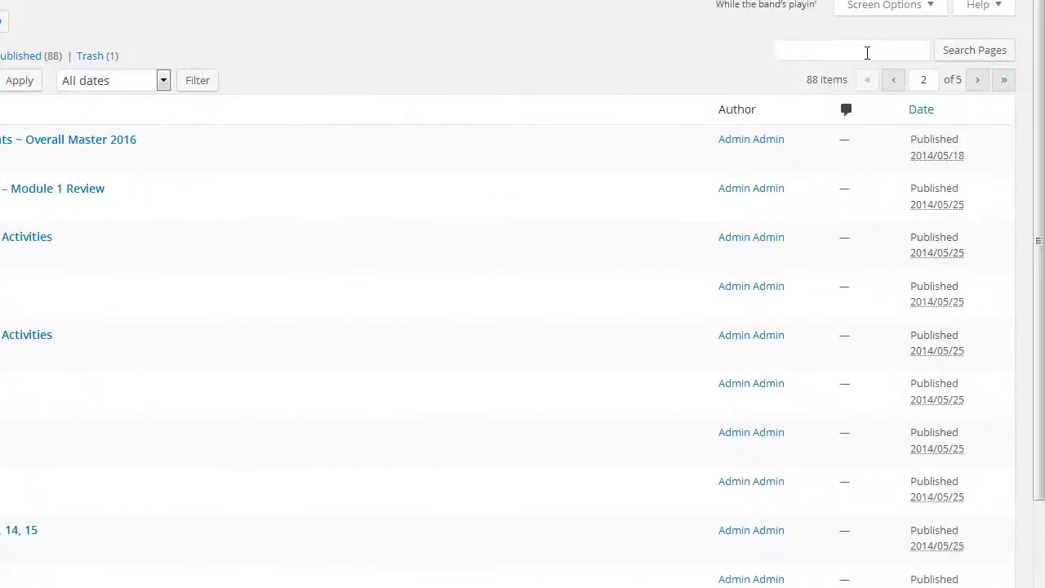
pyautogui.click(867, 53)
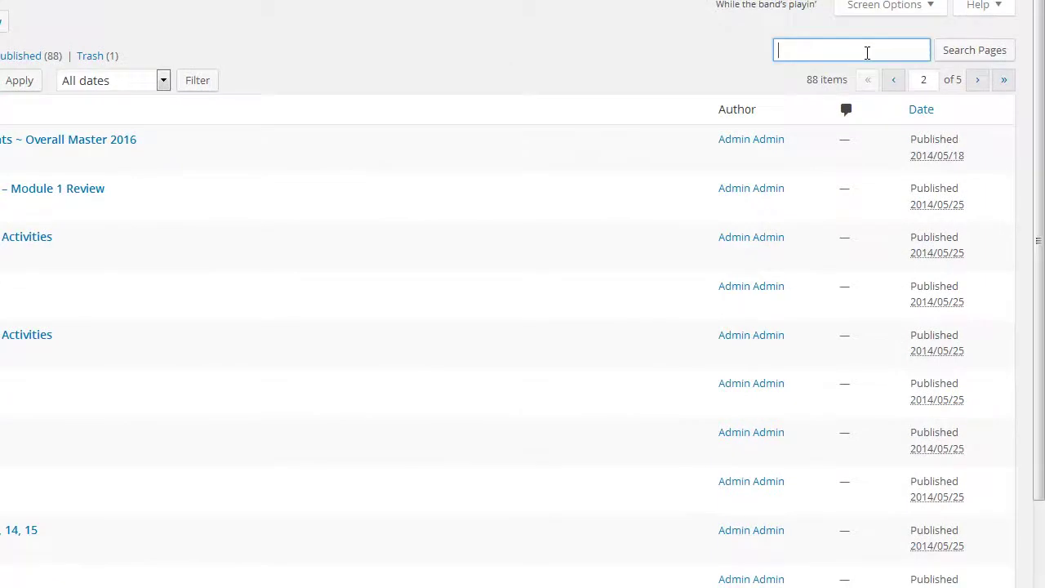
pyautogui.write('post')
pyautogui.press('Return')
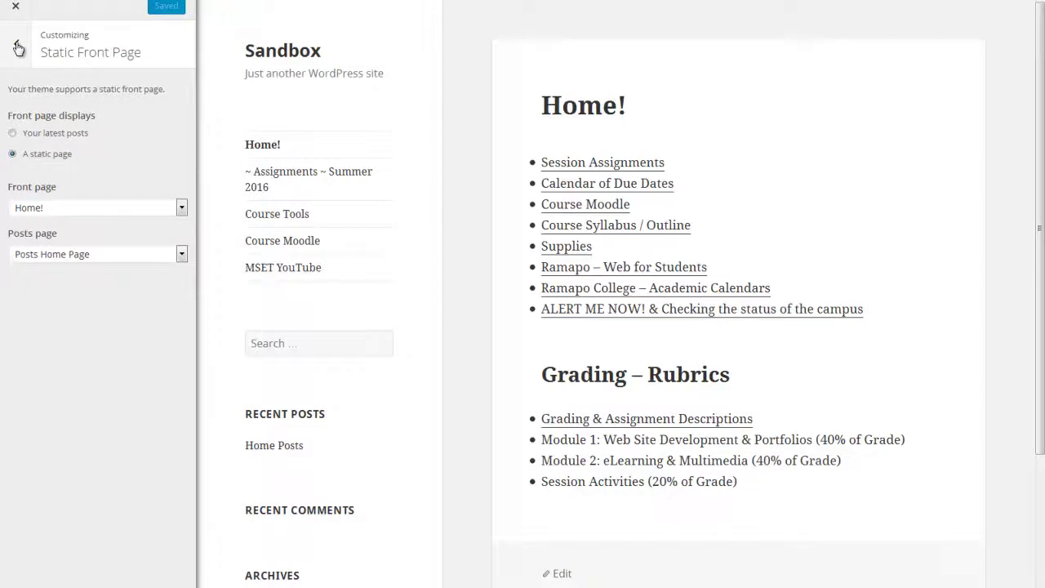
# - Leave the Static Front Page panel for the Customizer's main sections
pyautogui.click(18, 49)
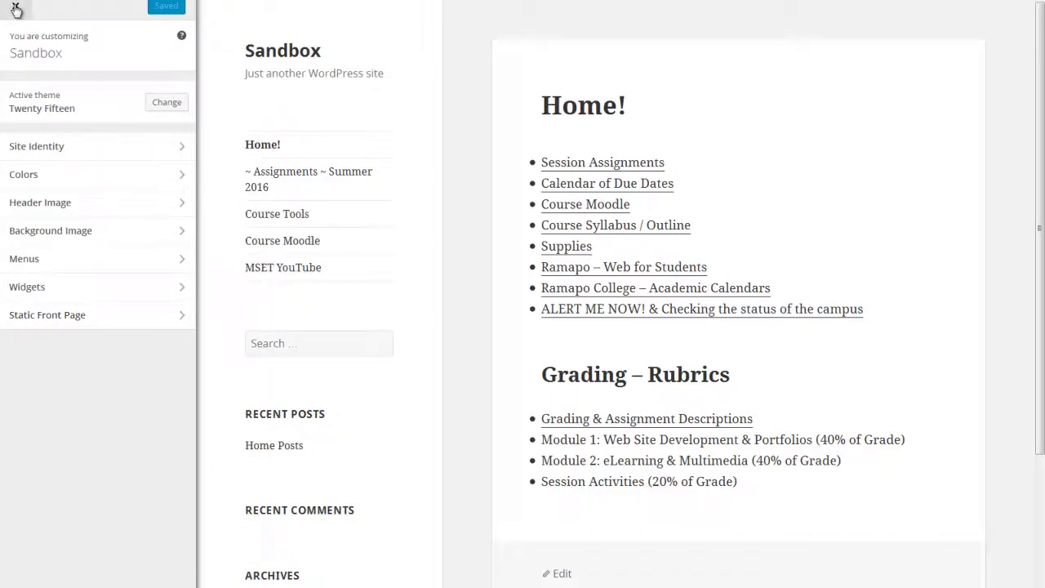
# - Close the Customizer and activate the Spacious theme from the Themes page
pyautogui.click(16, 10)
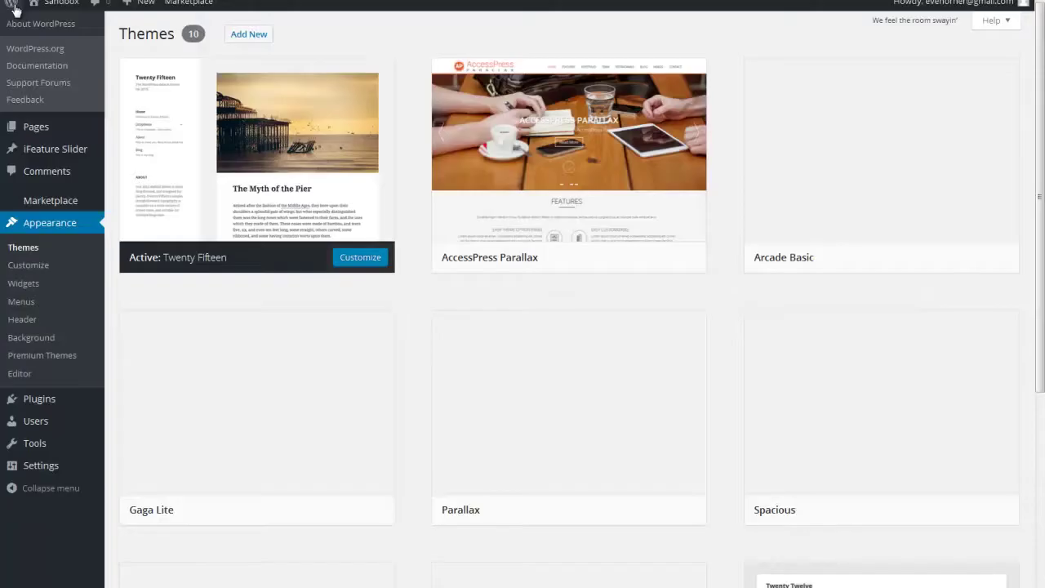
pyautogui.moveTo(11, 5)
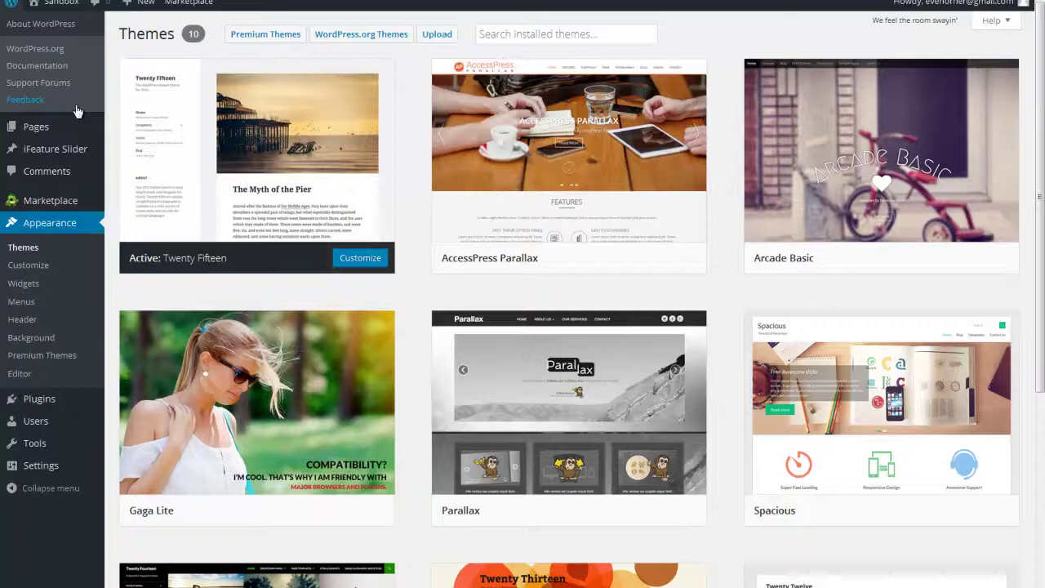
pyautogui.scroll(-1, 431, 353)
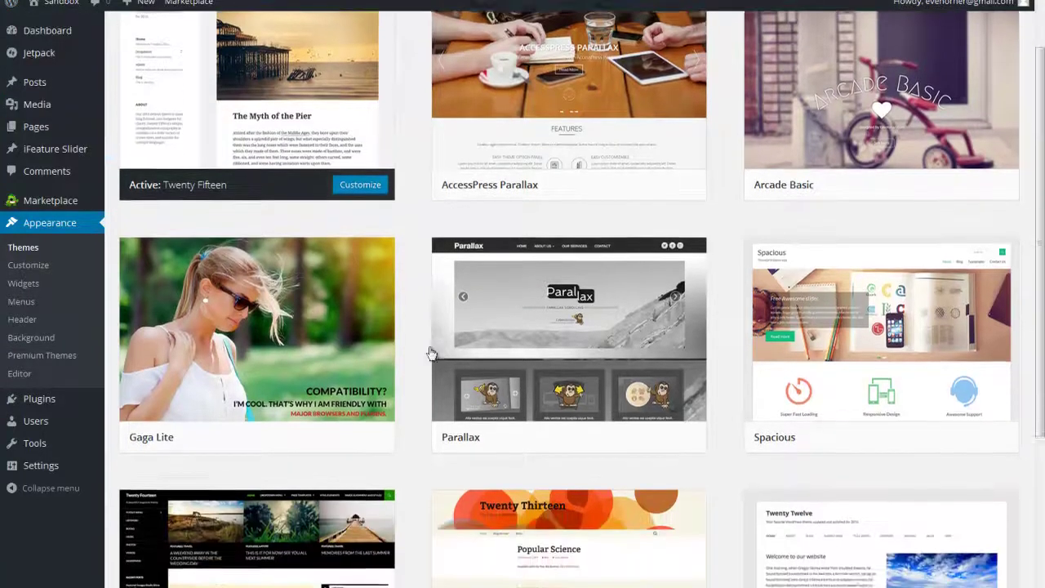
pyautogui.moveTo(928, 304)
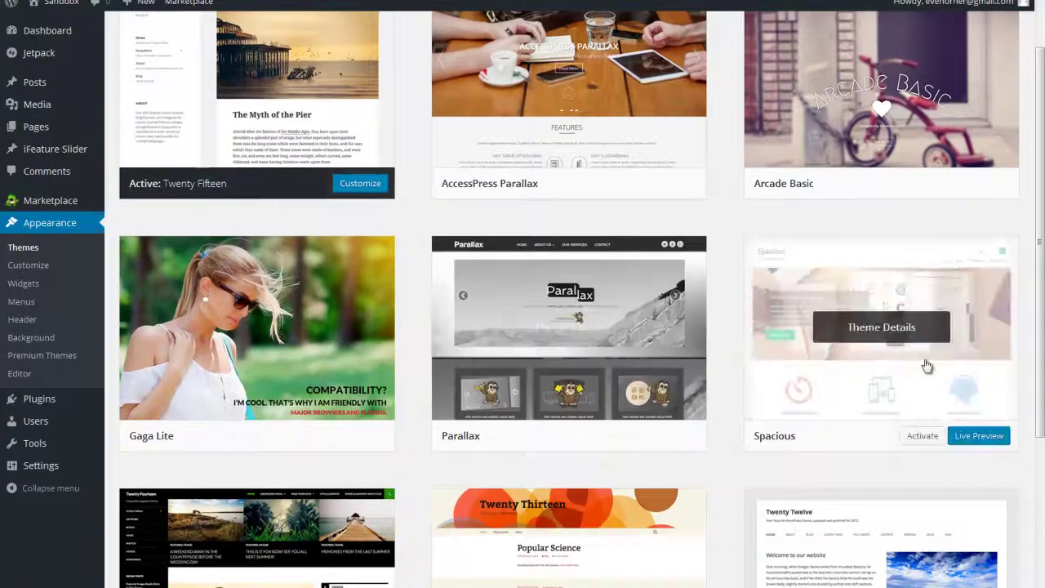
pyautogui.click(922, 438)
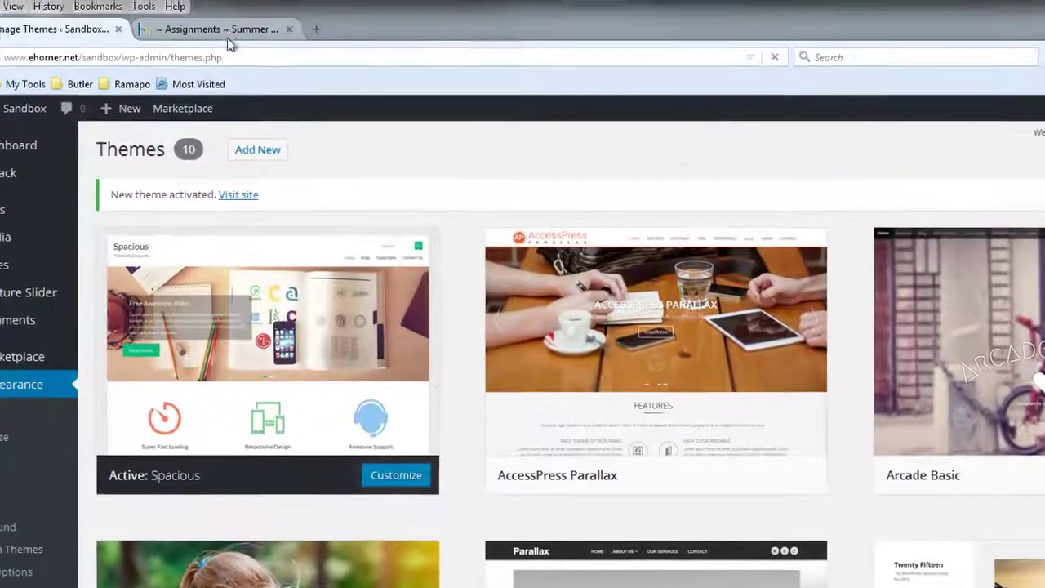
# - Reload the Assignments ~ Summer 2016 page and review it in Spacious with the bicycle header
pyautogui.click(227, 30)
pyautogui.rightClick(4, 203)
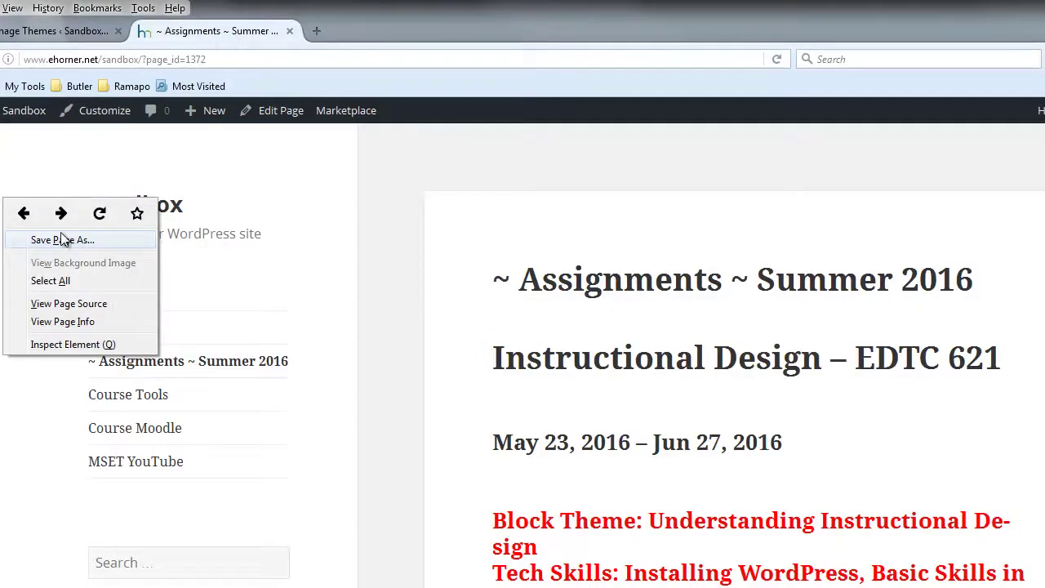
pyautogui.click(103, 214)
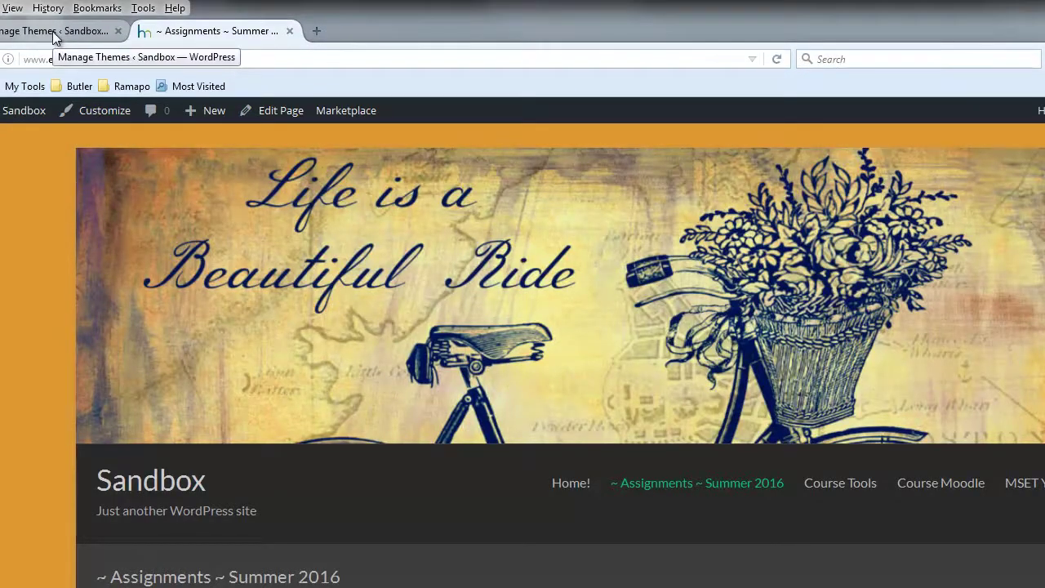
pyautogui.click(52, 31)
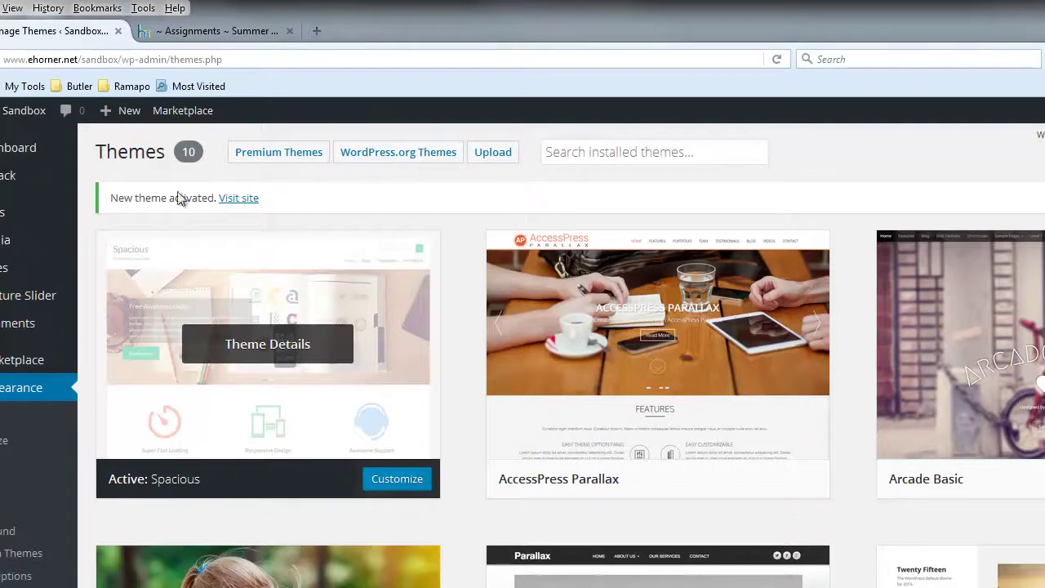
pyautogui.click(206, 31)
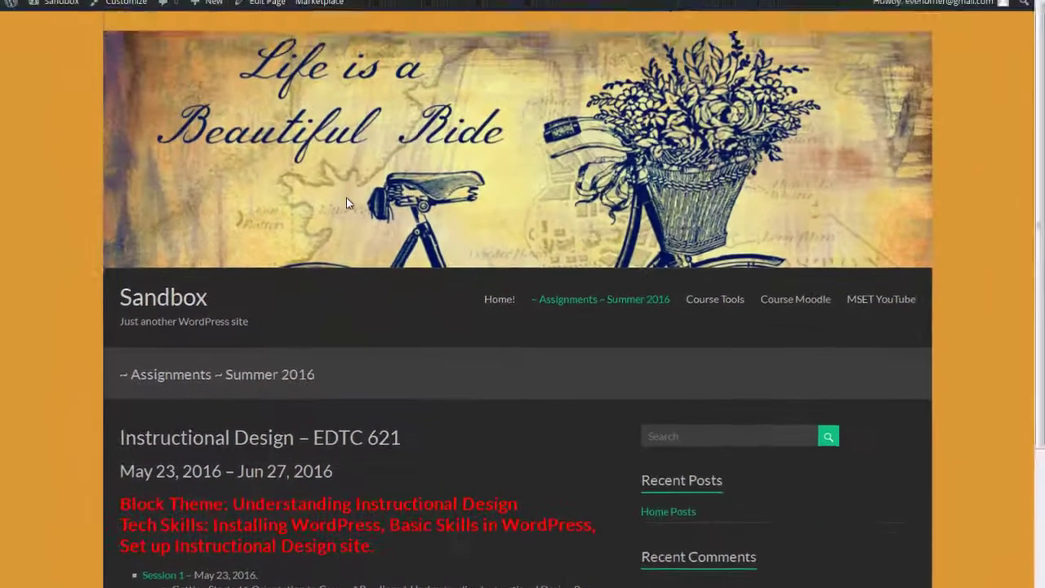
pyautogui.scroll(-5, 346, 197)
pyautogui.scroll(4, 347, 198)
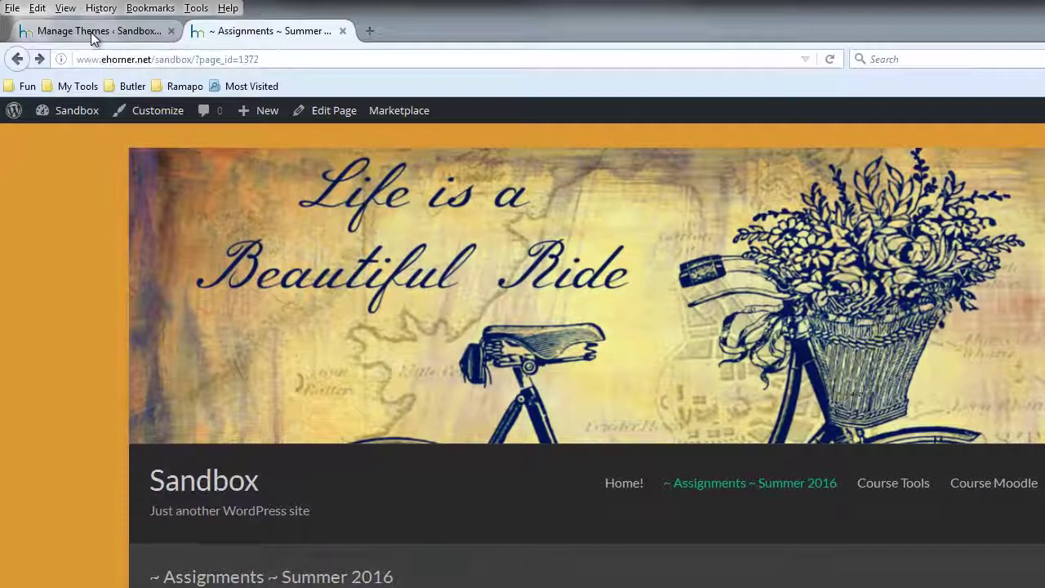
# - In the Customizer, switch Spacious's Design colour skin from dark to light, keeping changes unpublished
pyautogui.click(92, 32)
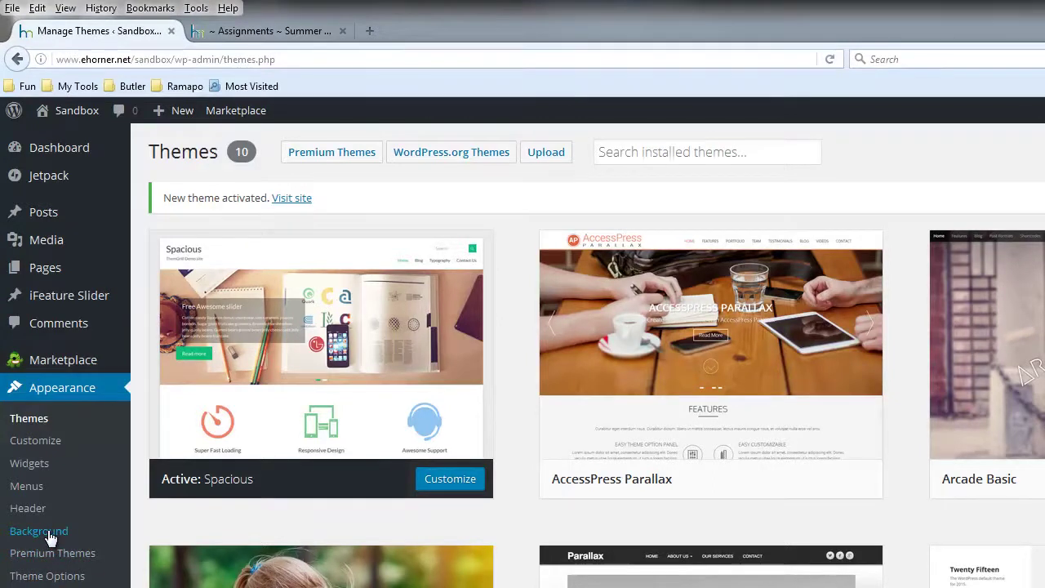
pyautogui.click(28, 445)
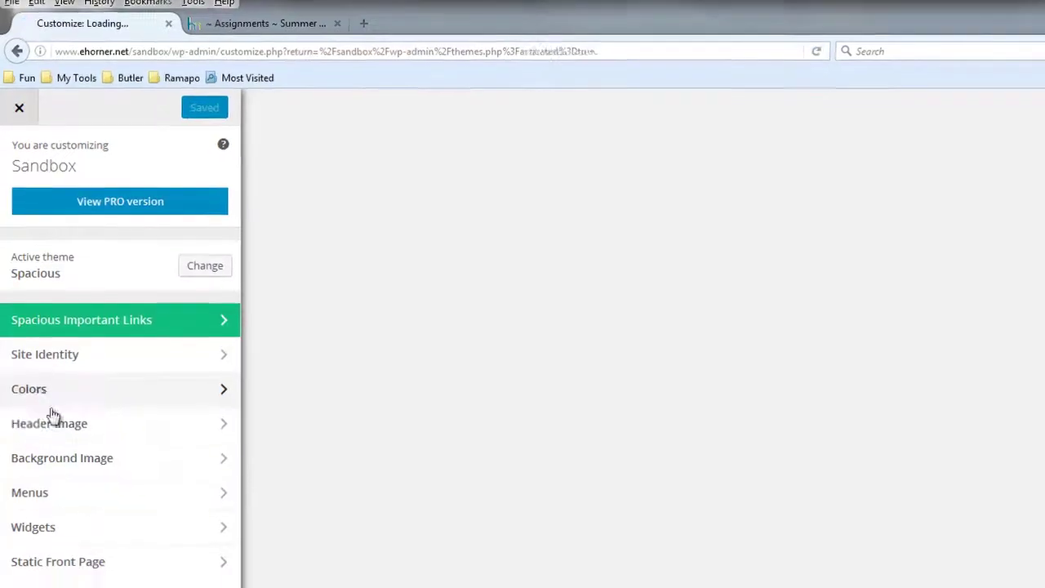
pyautogui.click(45, 433)
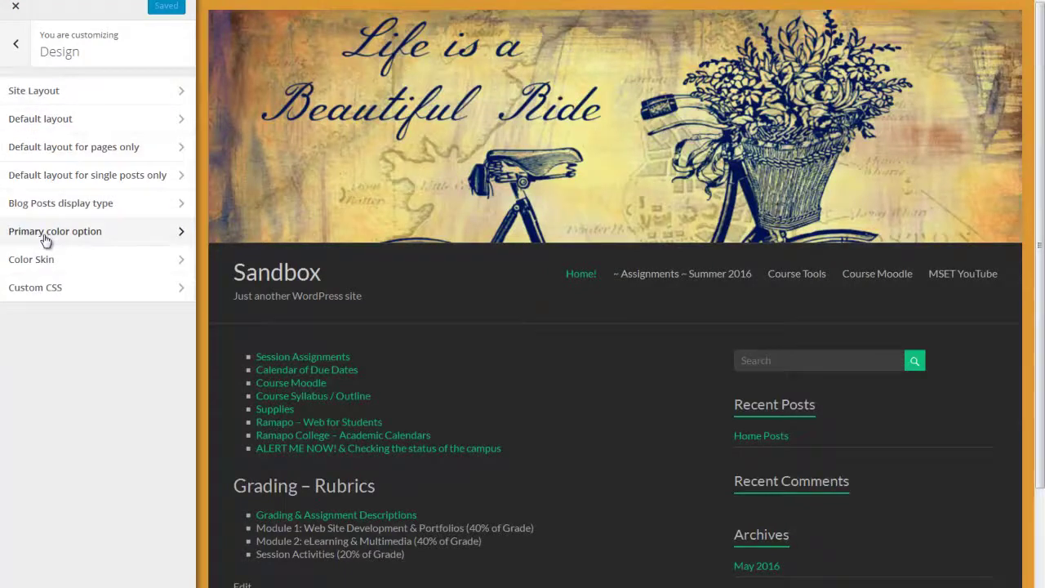
pyautogui.click(44, 262)
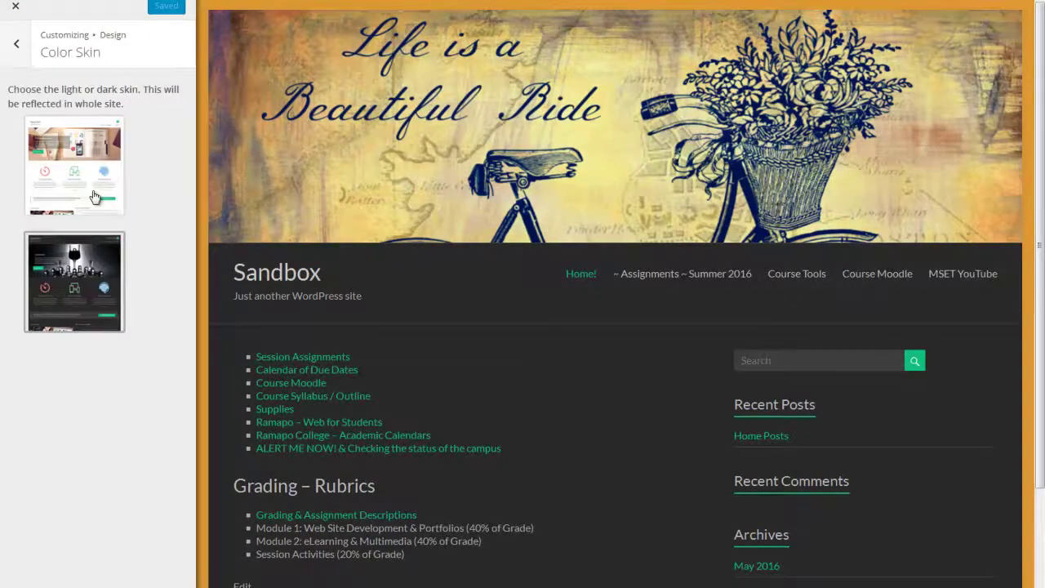
pyautogui.click(94, 197)
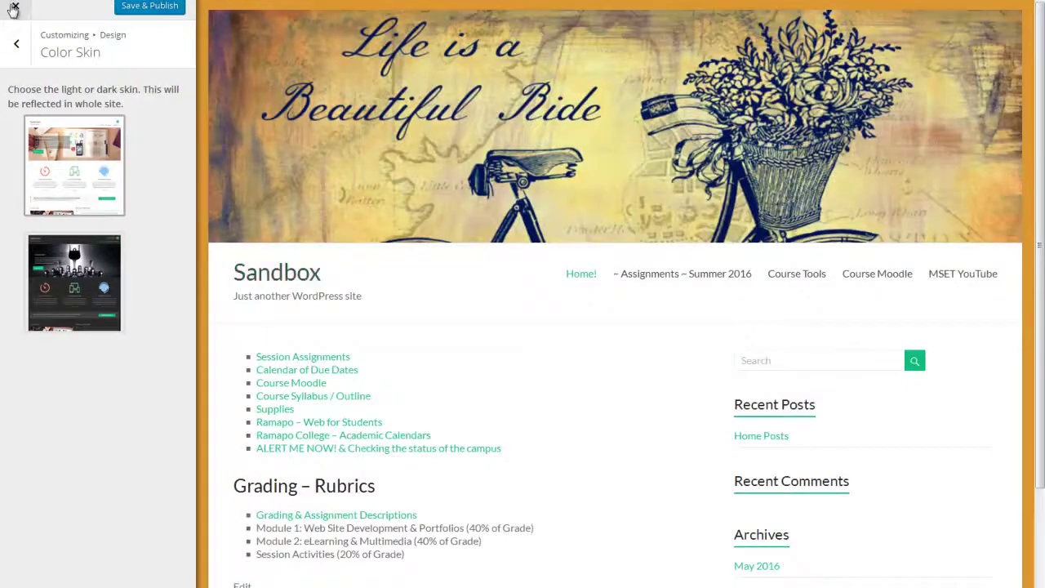
pyautogui.click(14, 8)
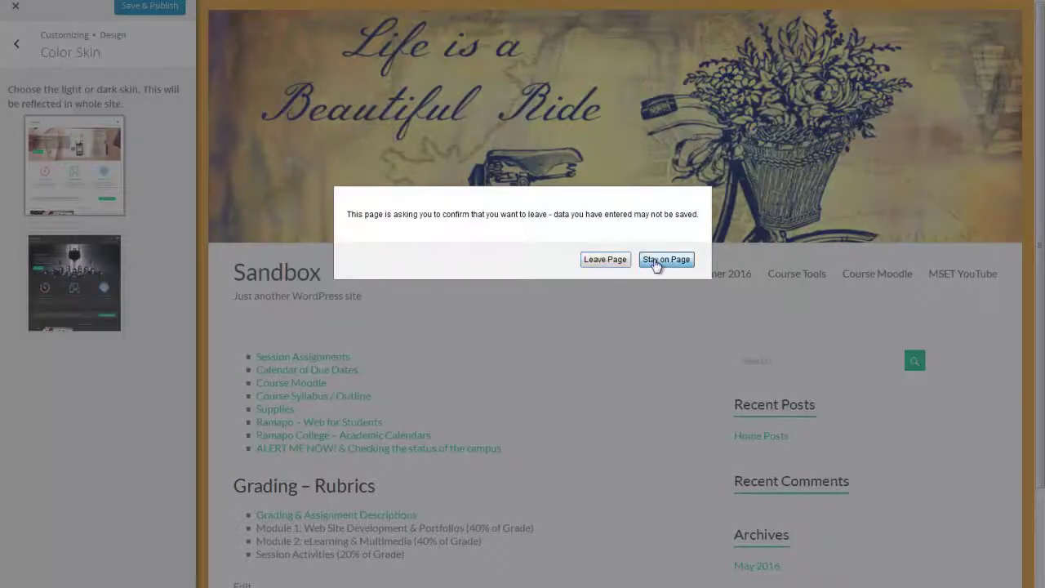
pyautogui.click(666, 260)
pyautogui.click(21, 51)
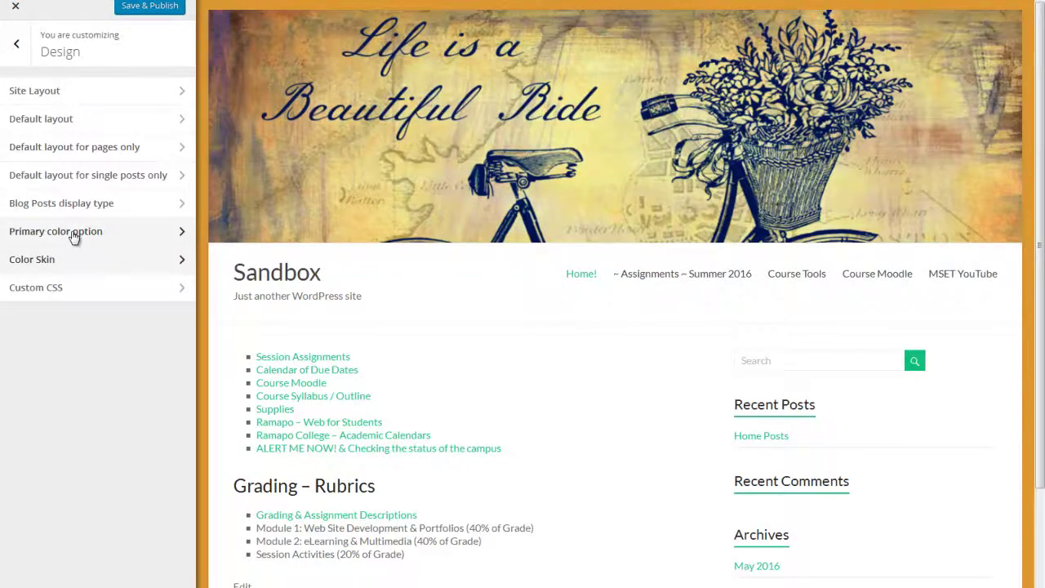
# - Set the 'Life is a Beautiful Ride' bicycle picture as background image and Save & Publish
pyautogui.click(16, 43)
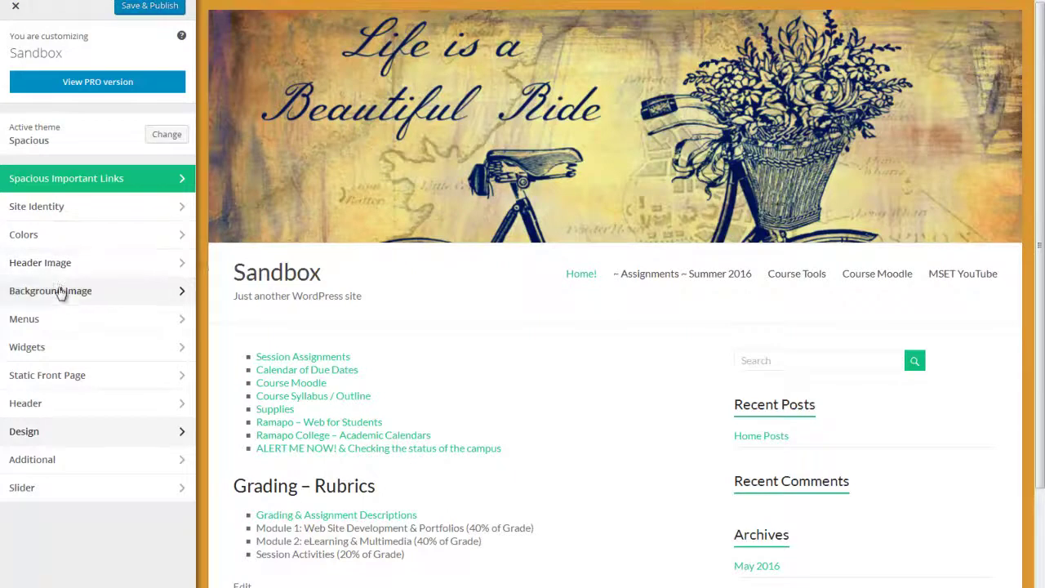
pyautogui.click(58, 293)
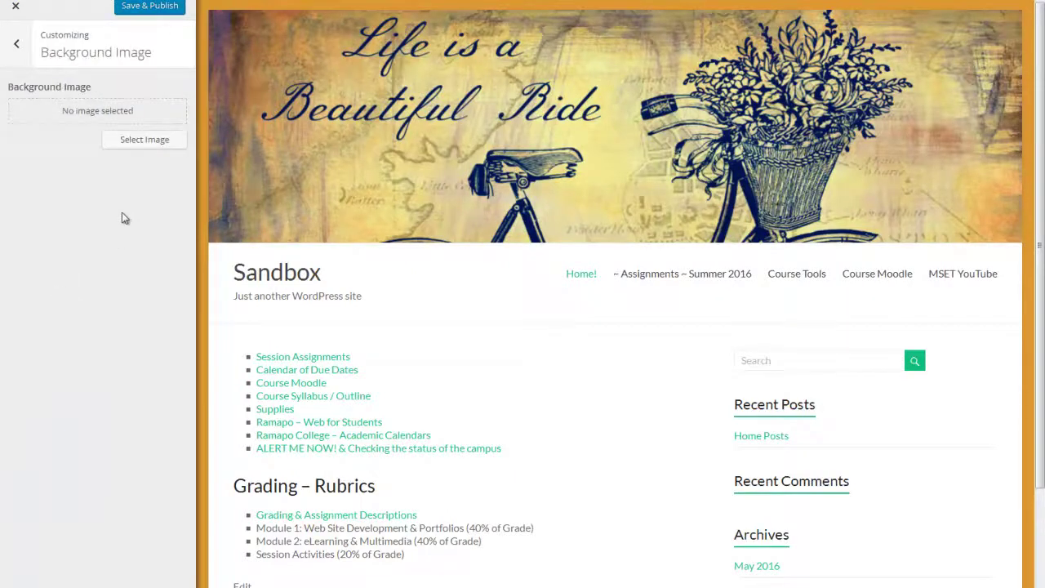
pyautogui.click(131, 148)
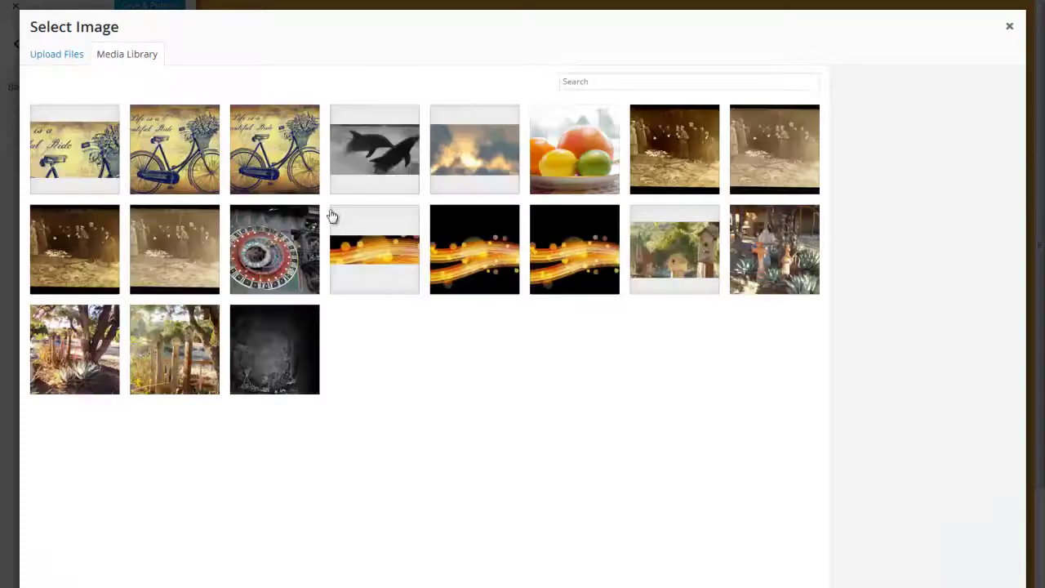
pyautogui.click(255, 156)
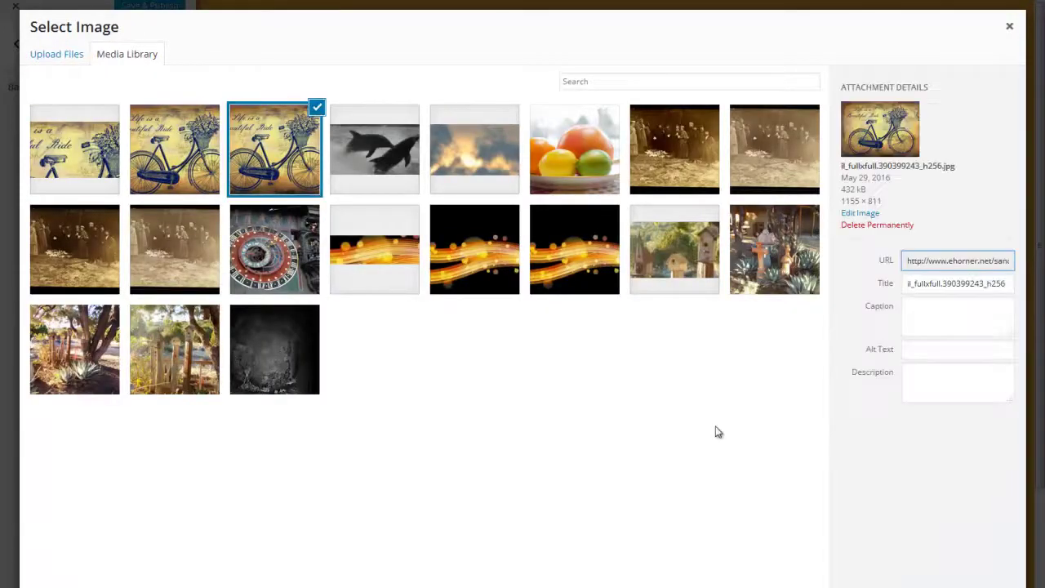
pyautogui.click(980, 581)
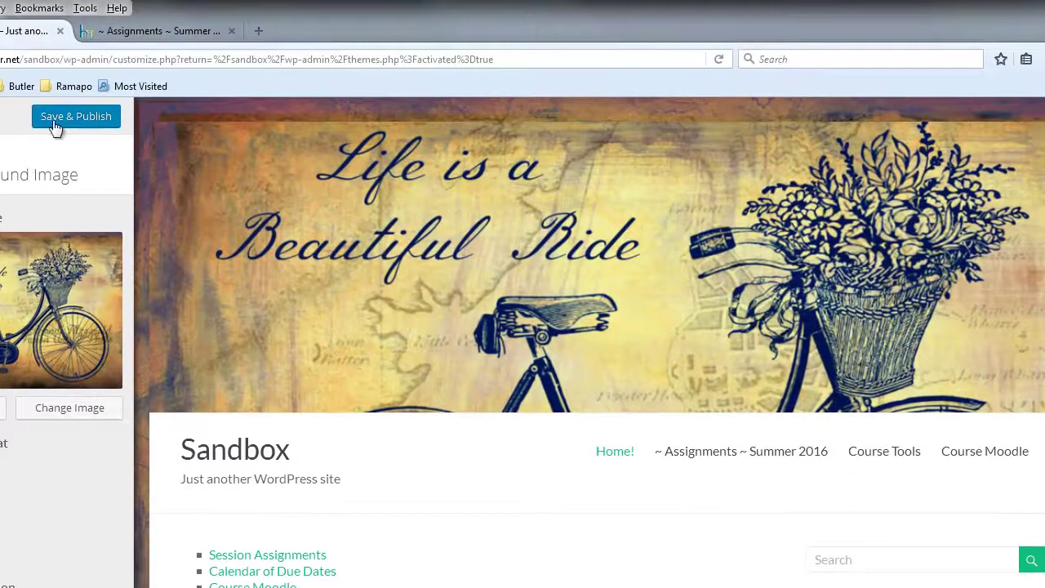
pyautogui.click(54, 124)
# - Reload the Assignments ~ Summer 2016 page and scroll to check the light skin over the tiled bicycle background
pyautogui.click(145, 31)
pyautogui.rightClick(3, 166)
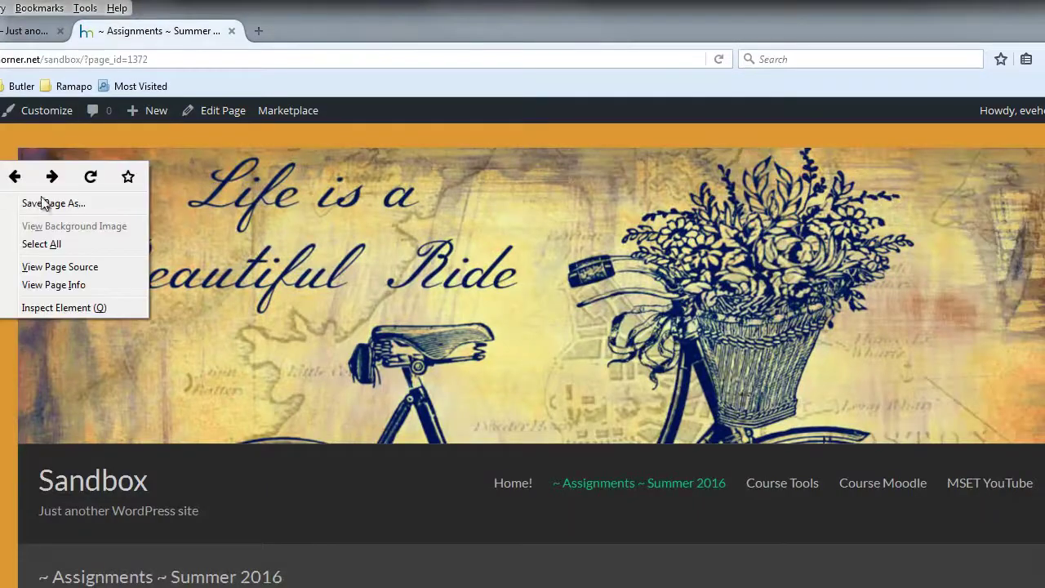
pyautogui.click(91, 176)
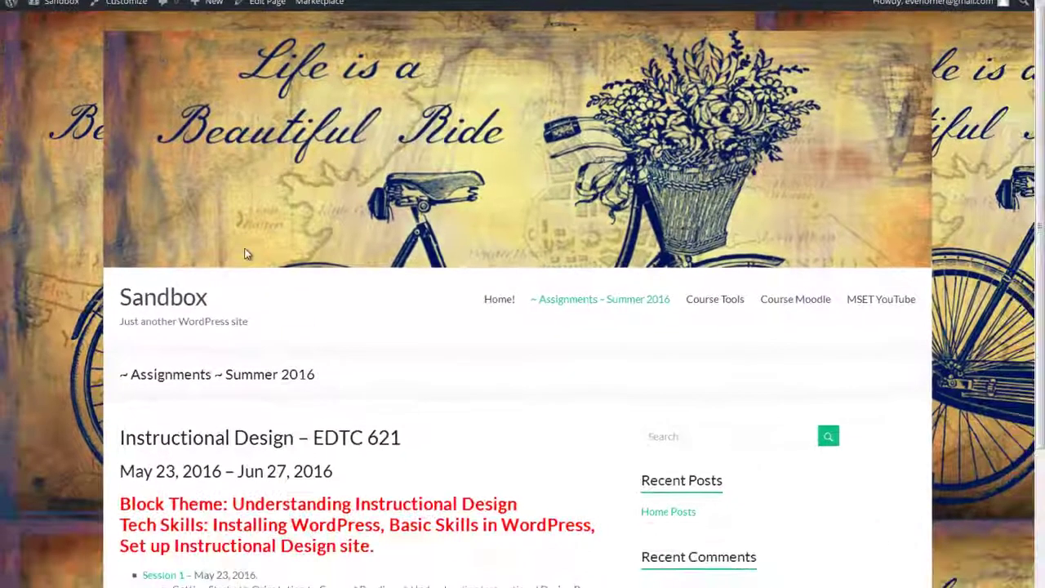
pyautogui.scroll(-4, 245, 252)
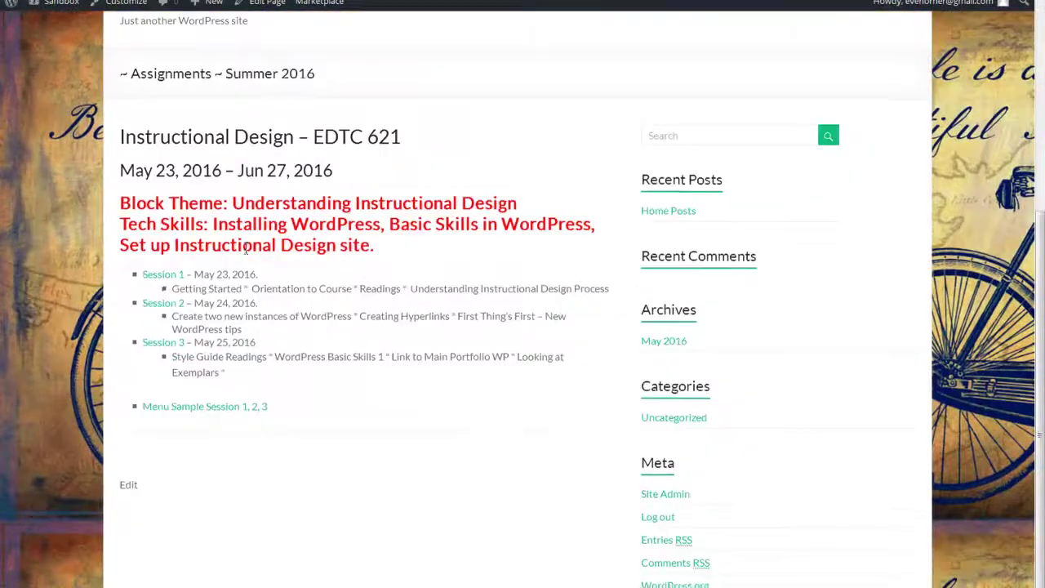
pyautogui.scroll(4, 245, 252)
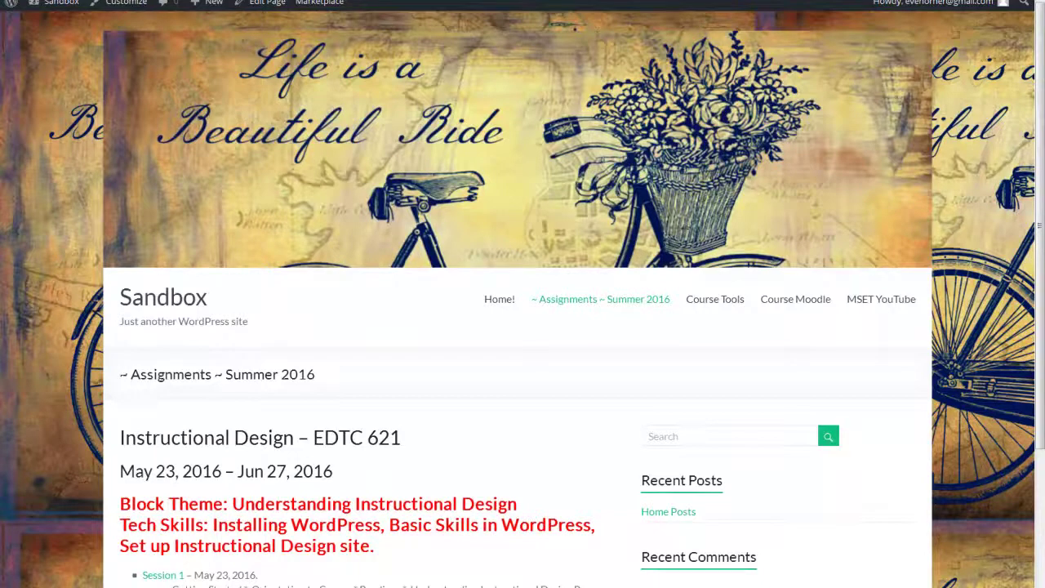
pyautogui.scroll(-4, 161, 155)
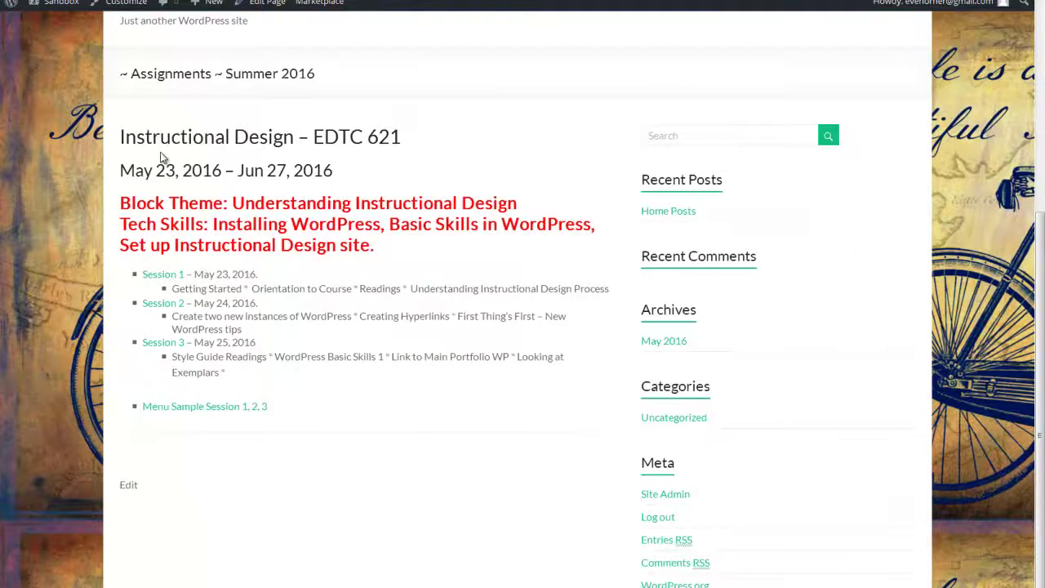
pyautogui.scroll(4, 161, 156)
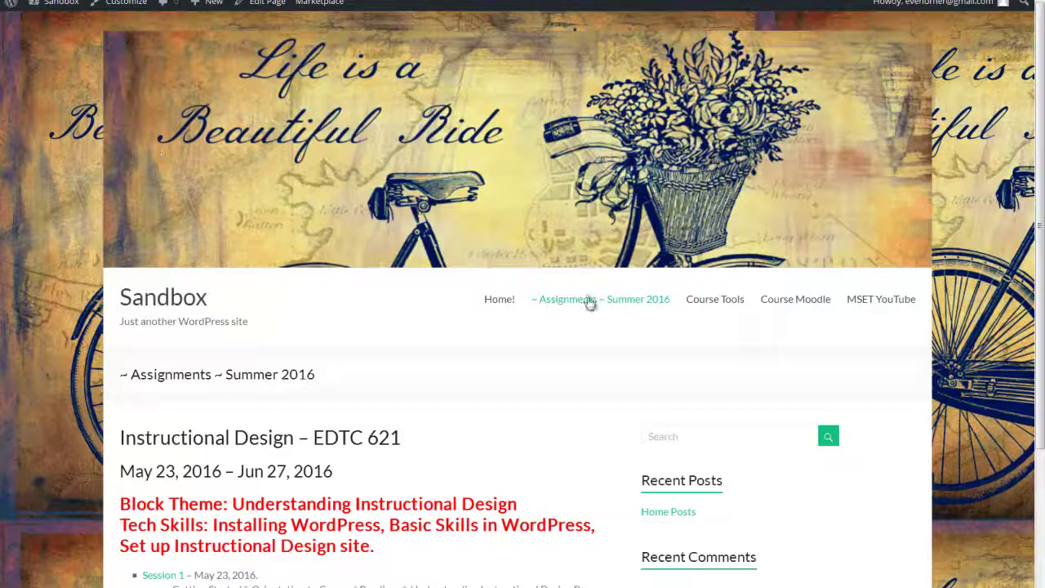